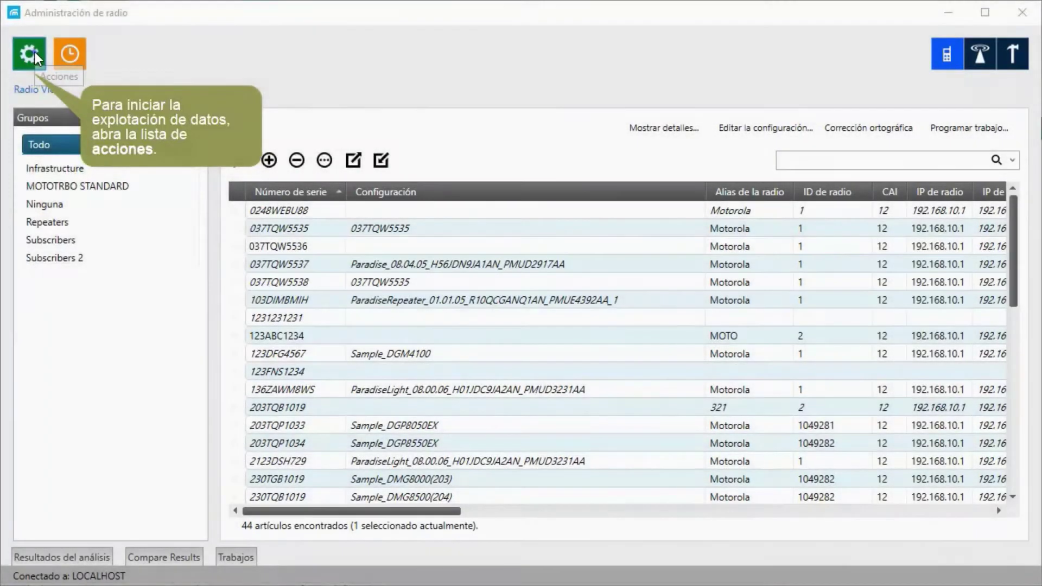
Open the Explotación de datos view from the Administración actions
click(34, 52)
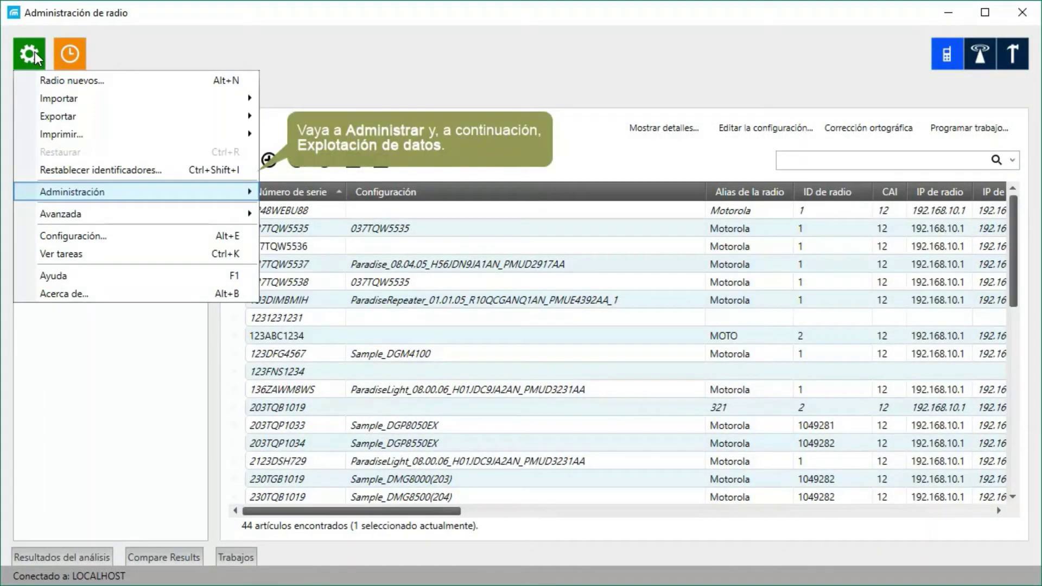
mouse_move(116, 196)
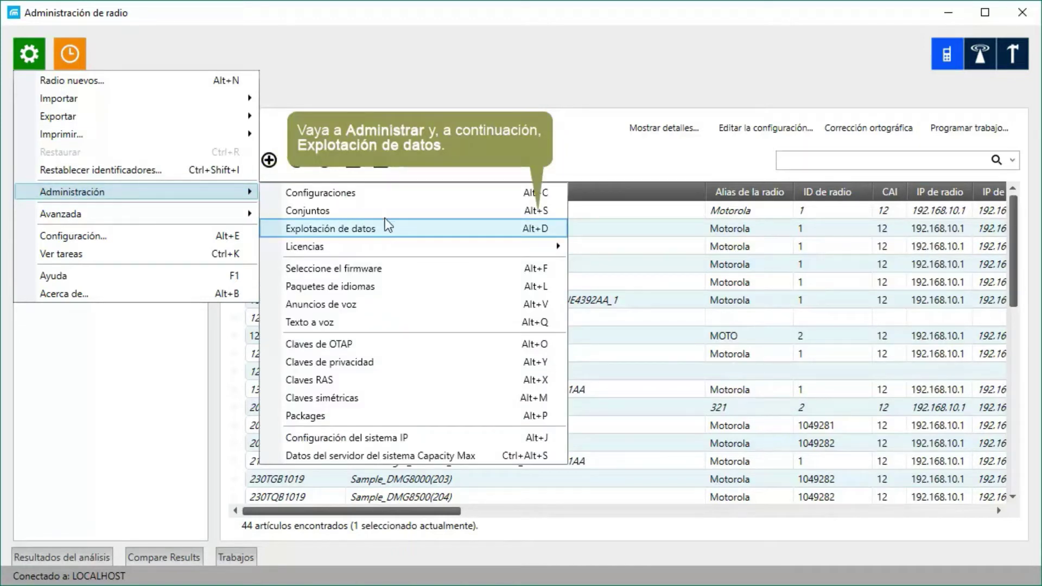
click(395, 231)
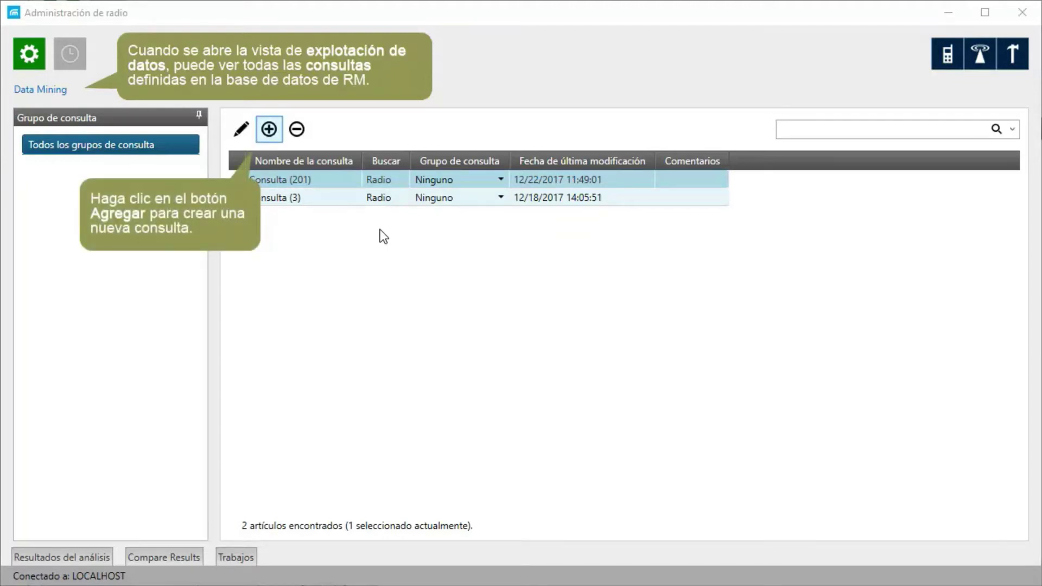
Create a new query with Buscar set to Radio
click(269, 130)
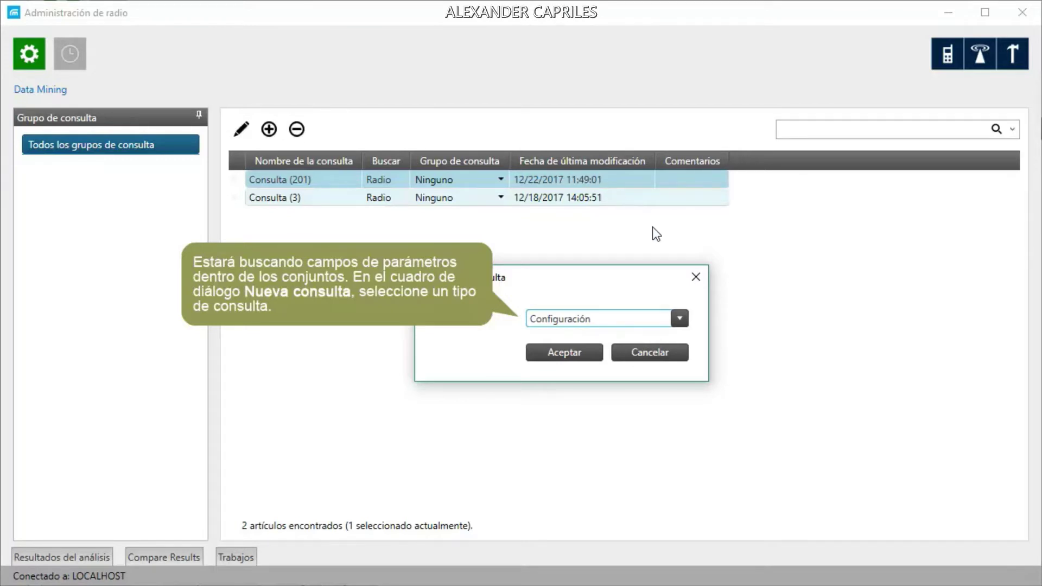
click(681, 320)
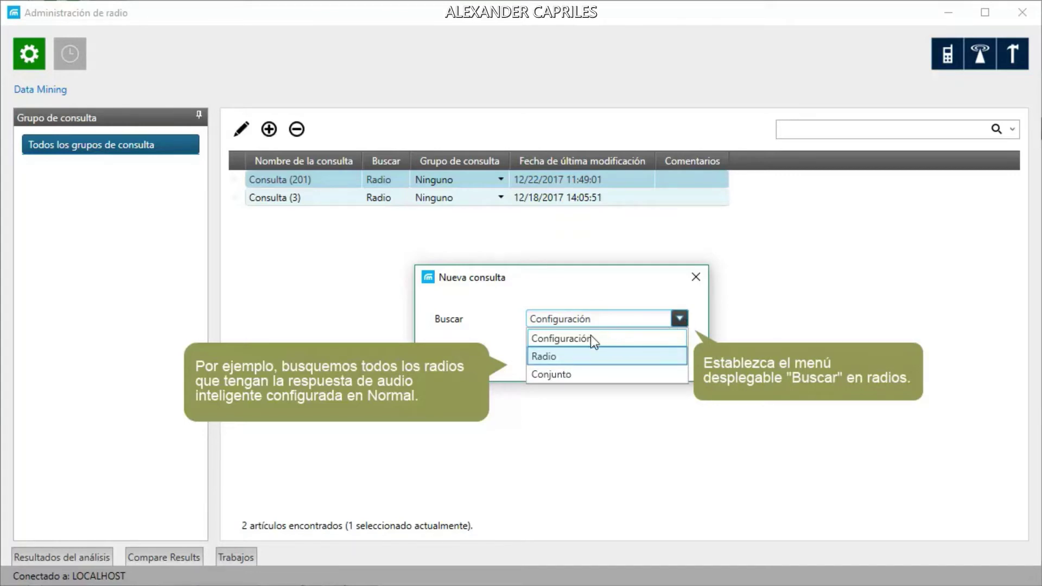
click(579, 357)
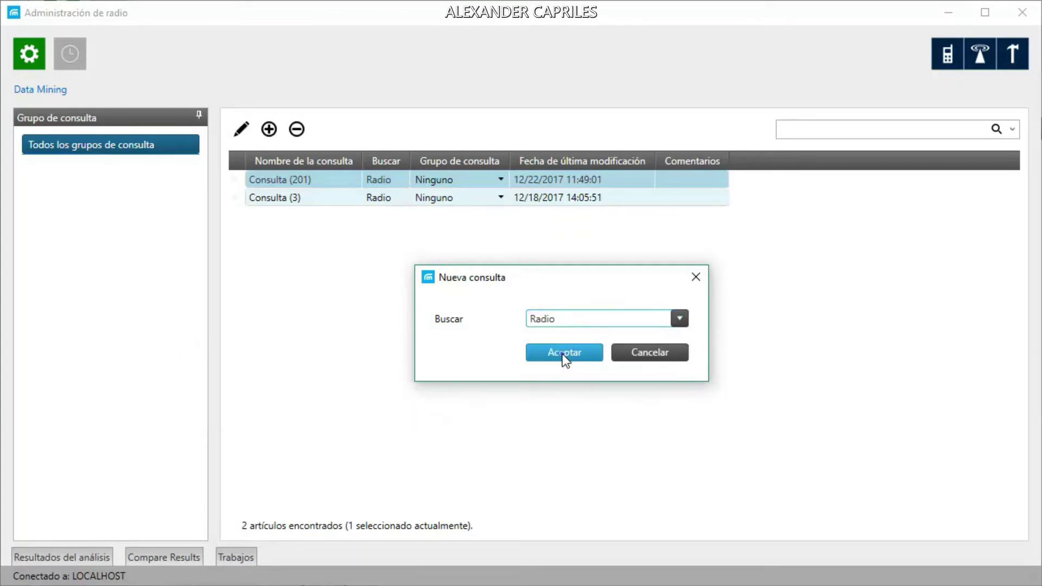
click(562, 356)
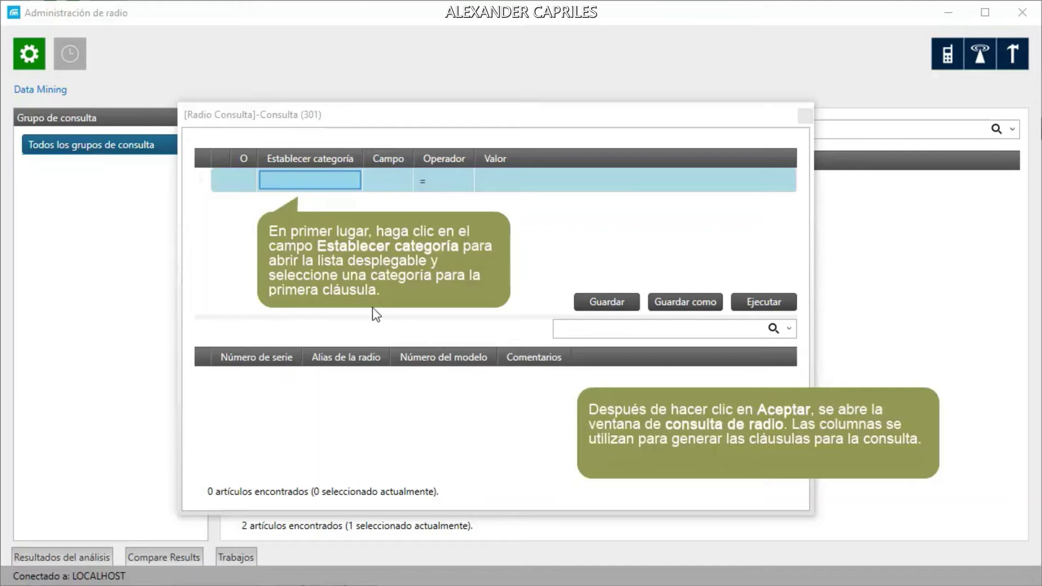
Set the first clause's category to Configuración general and its field to Respuesta de audio inteligente
click(314, 180)
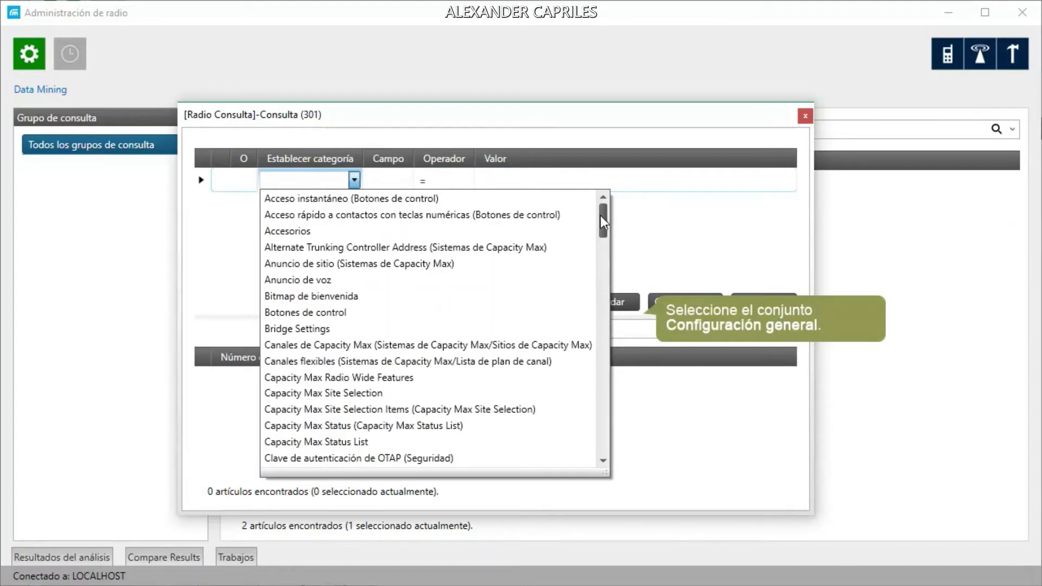
drag(605, 226, 607, 271)
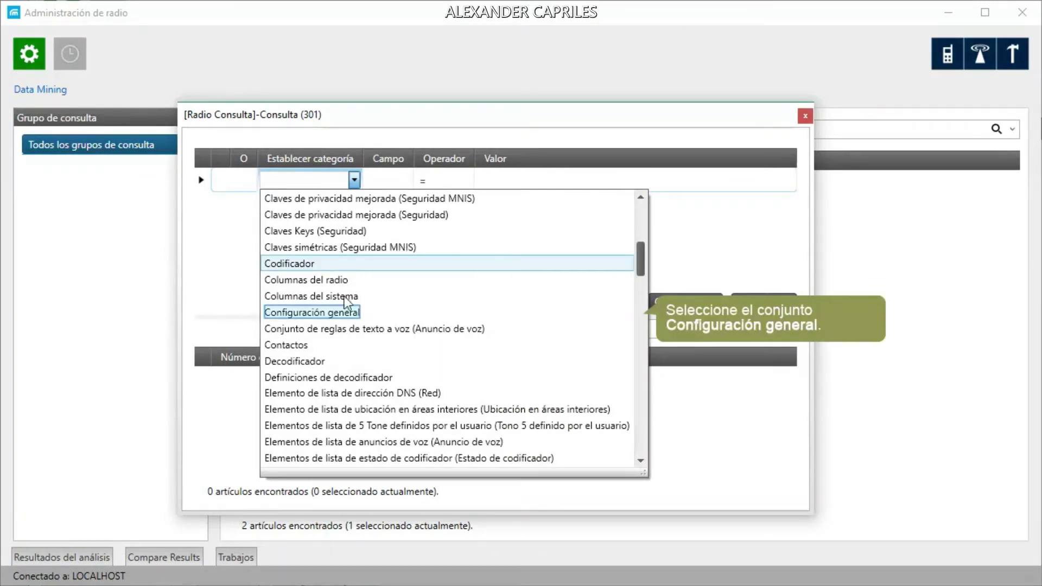
click(344, 313)
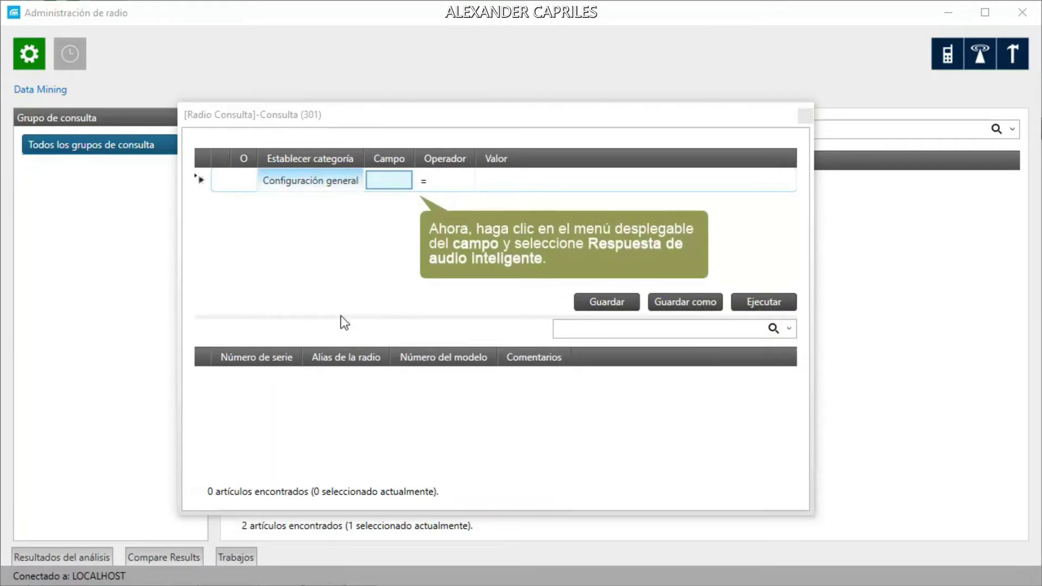
click(393, 178)
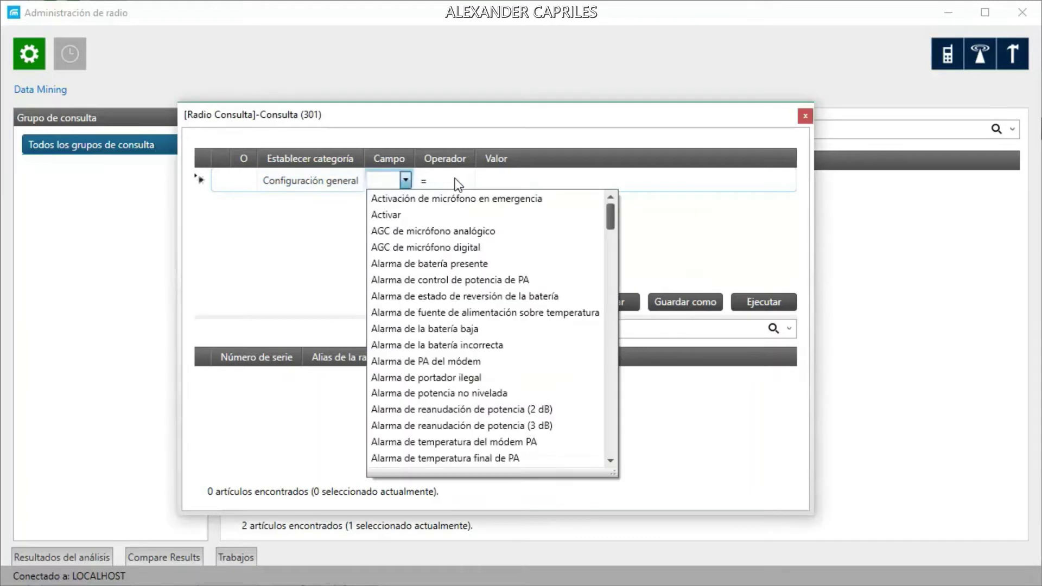
drag(612, 220, 620, 397)
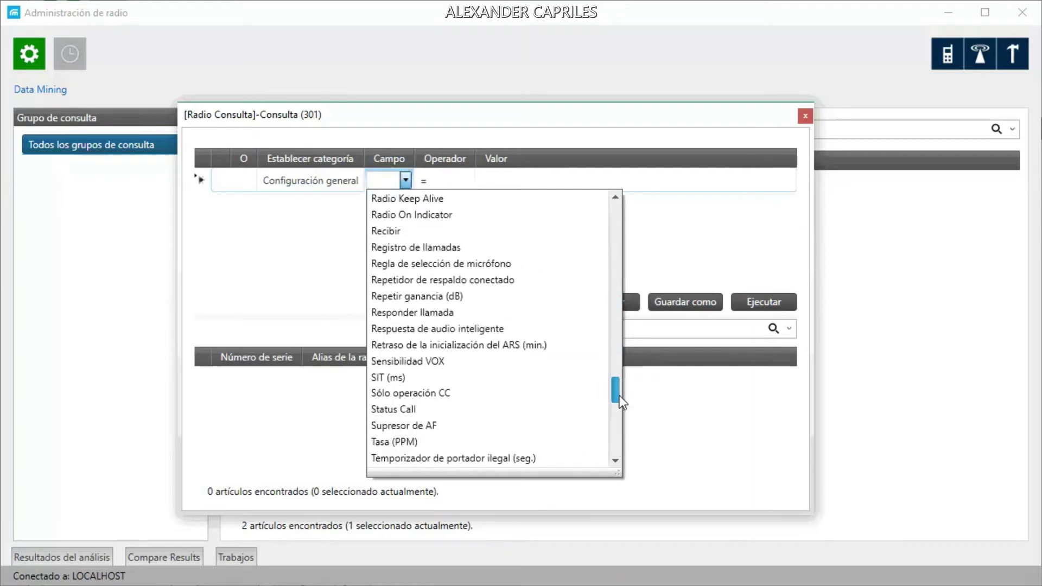
click(444, 328)
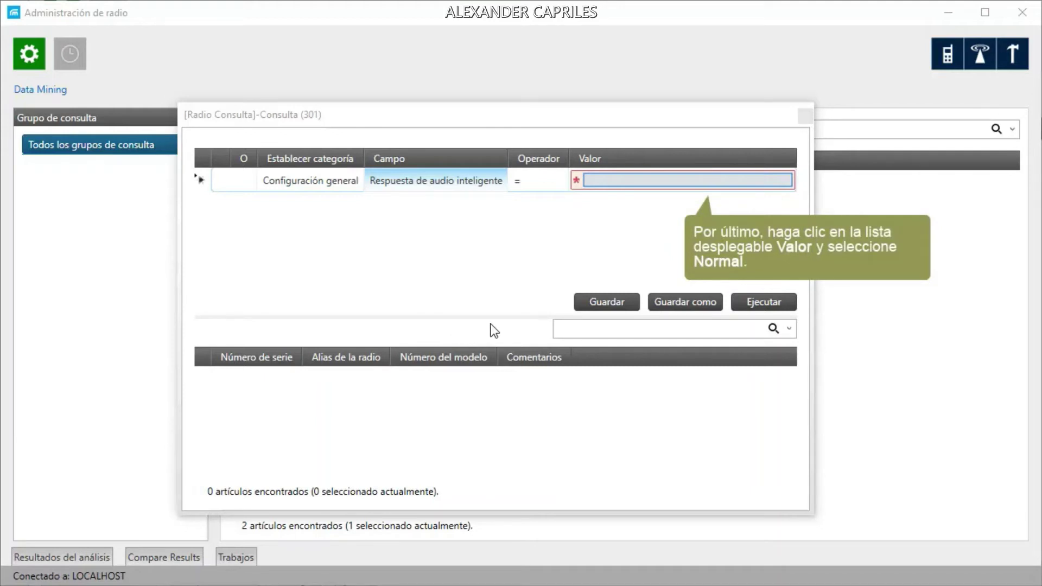
Set the first clause's value to Normal and run the query
click(671, 179)
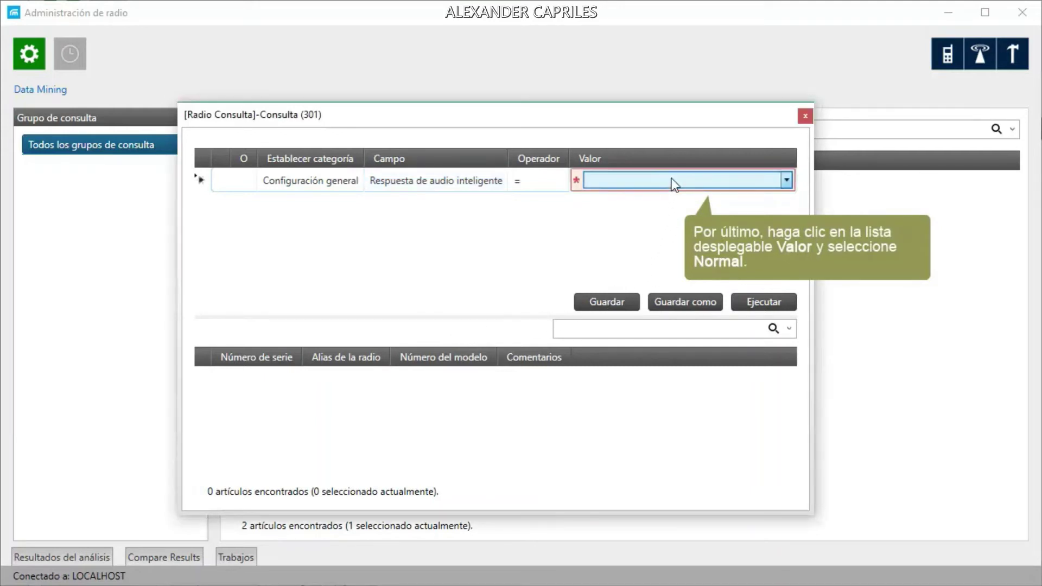
click(786, 181)
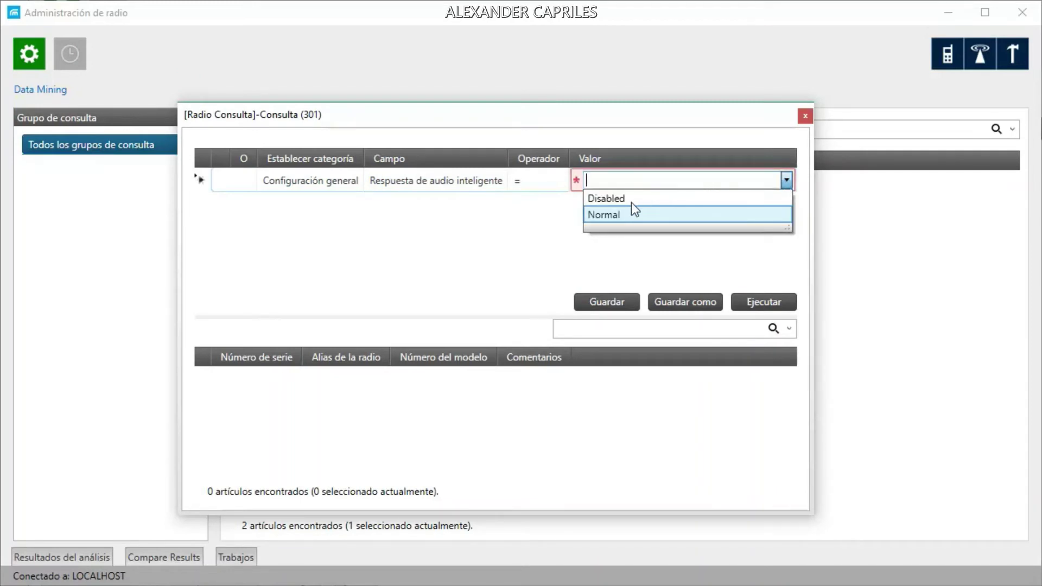
click(624, 217)
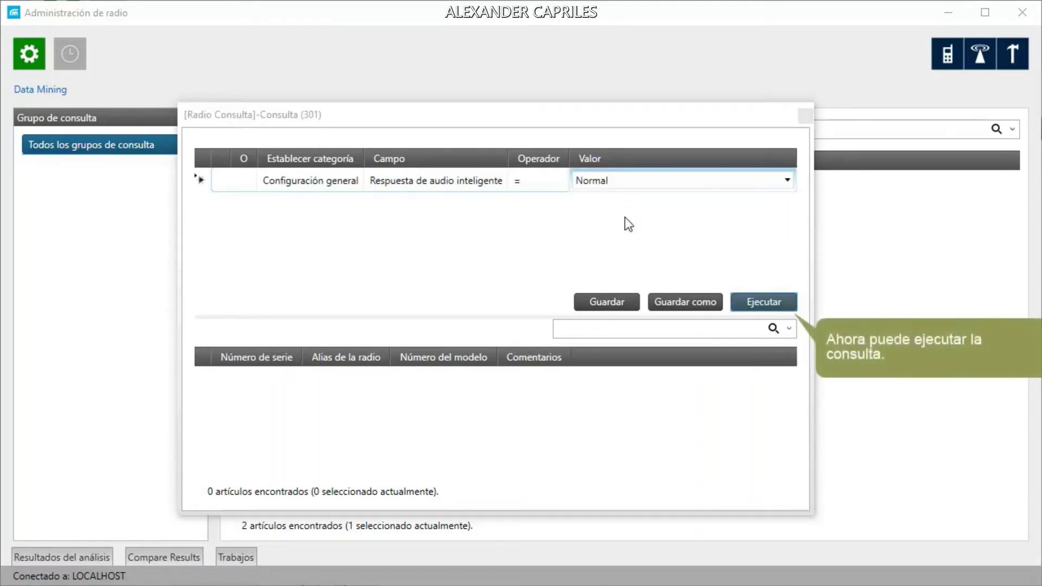
click(757, 300)
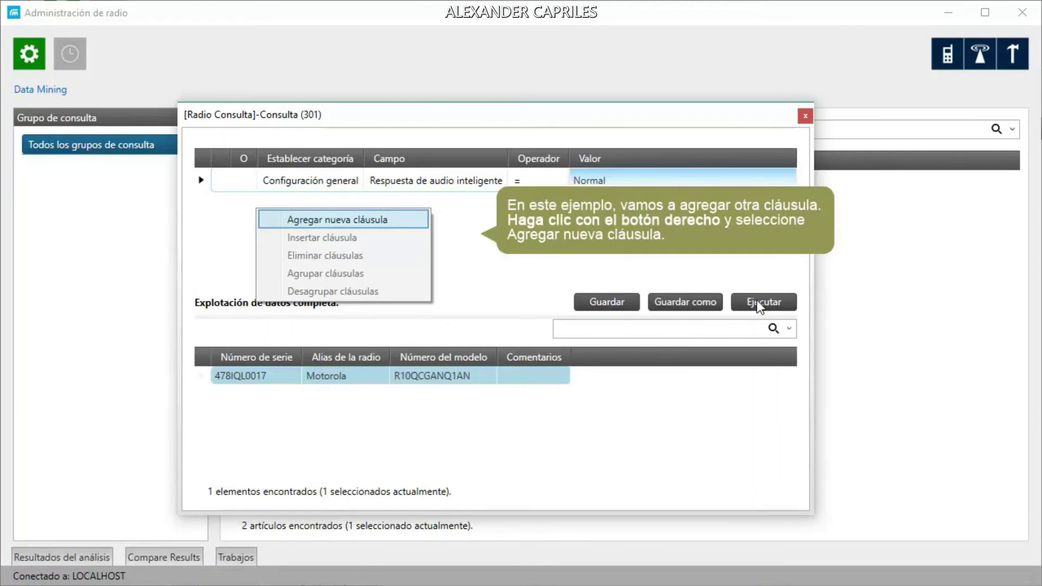
Add a second clause to the query with the category Configuración general
click(292, 218)
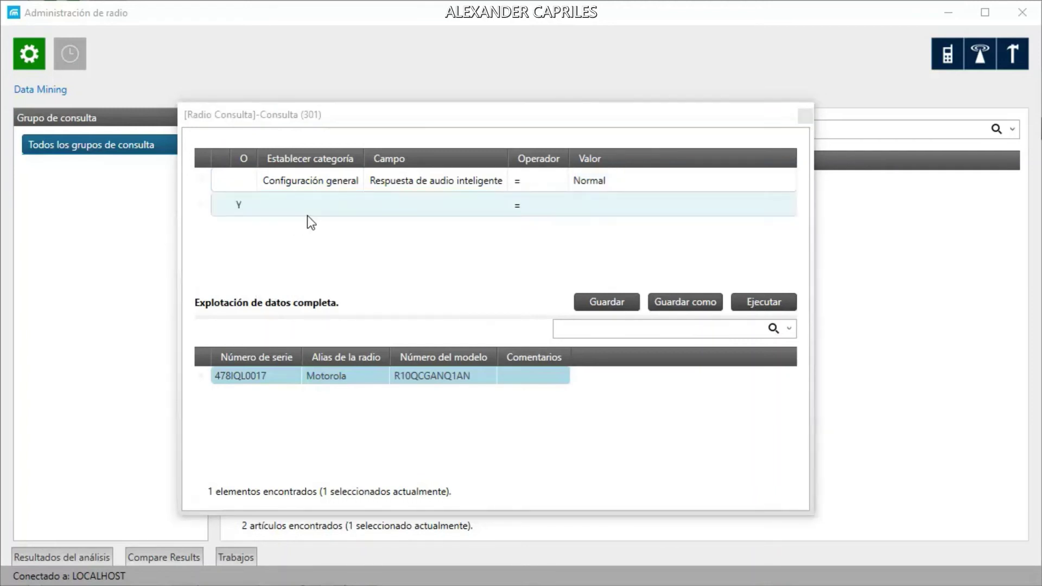
click(327, 207)
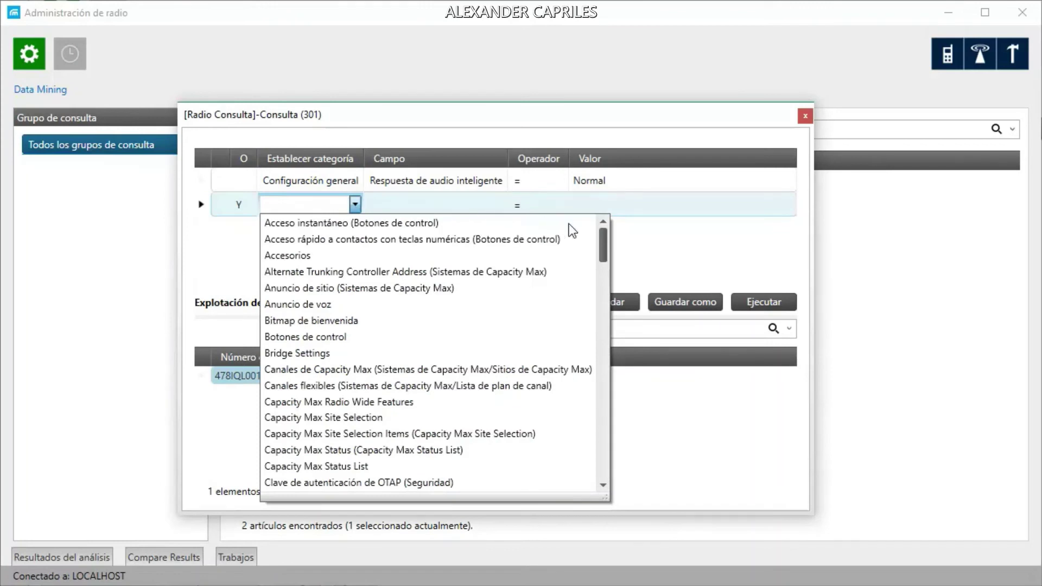
drag(604, 249, 604, 255)
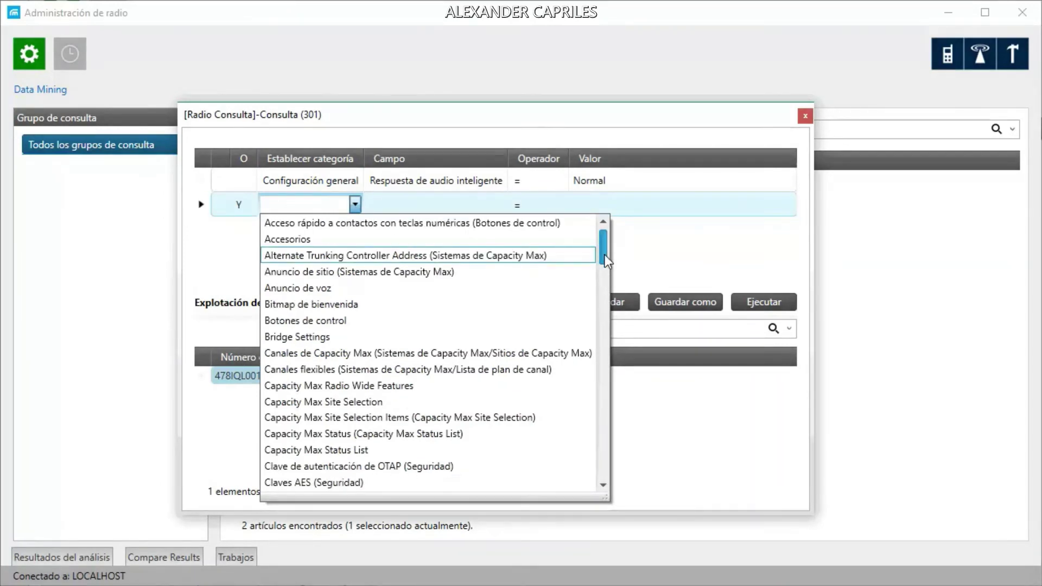
scroll(604, 255, down, 5)
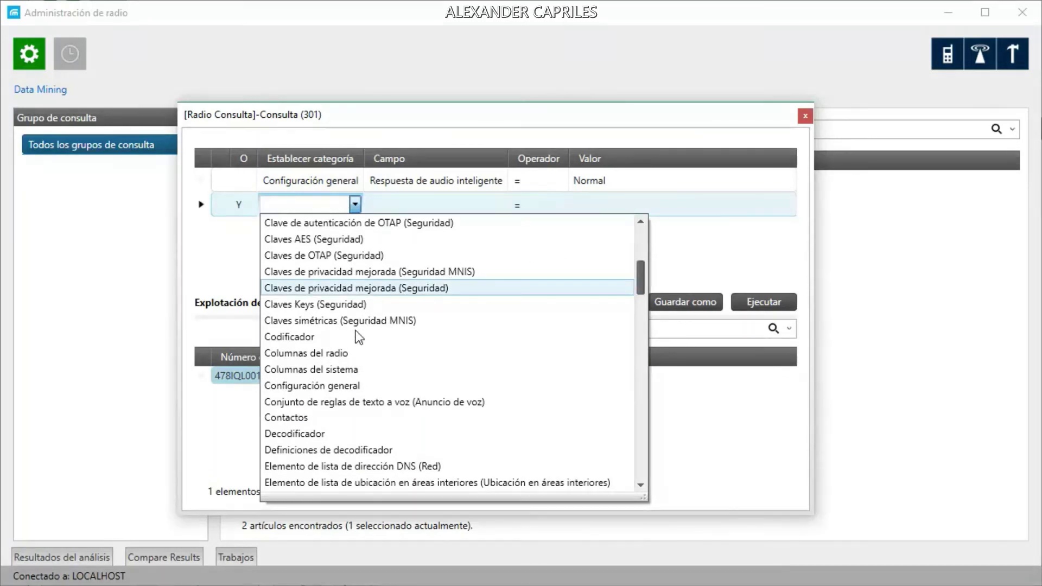
click(340, 385)
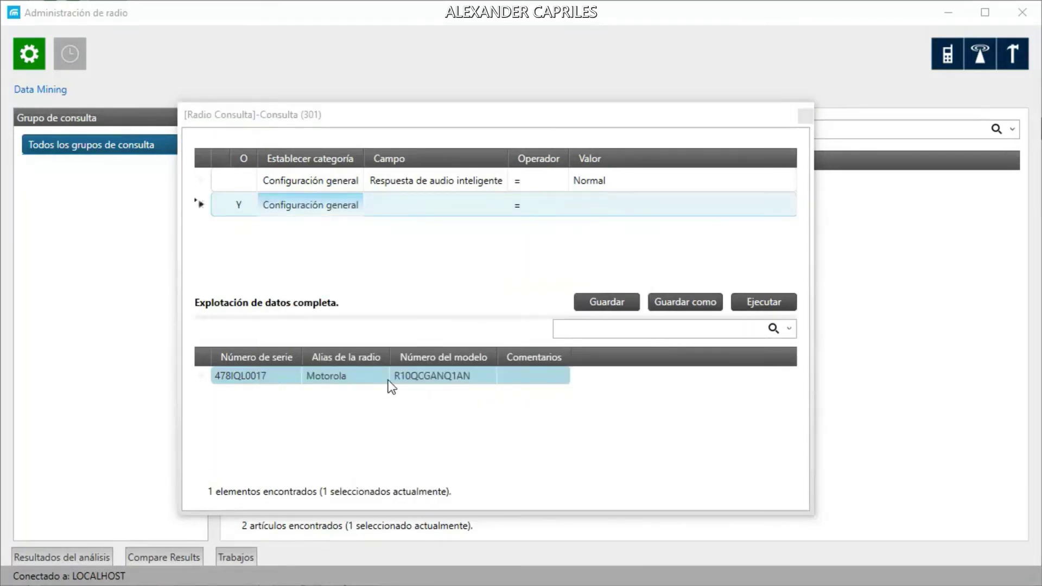
Set the second clause's field to GPS and its value to Sí
click(483, 200)
drag(611, 243, 624, 348)
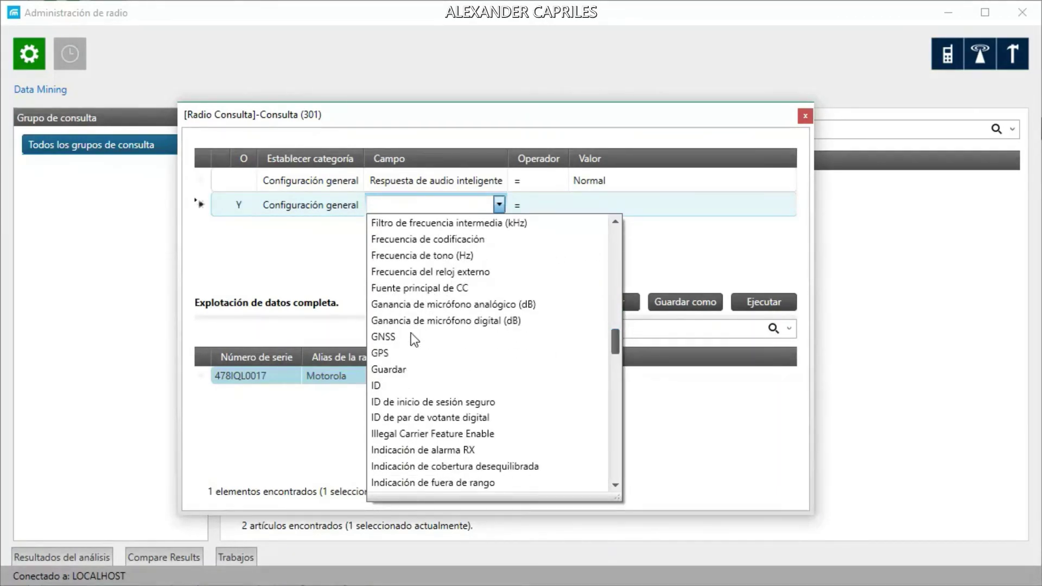
click(411, 353)
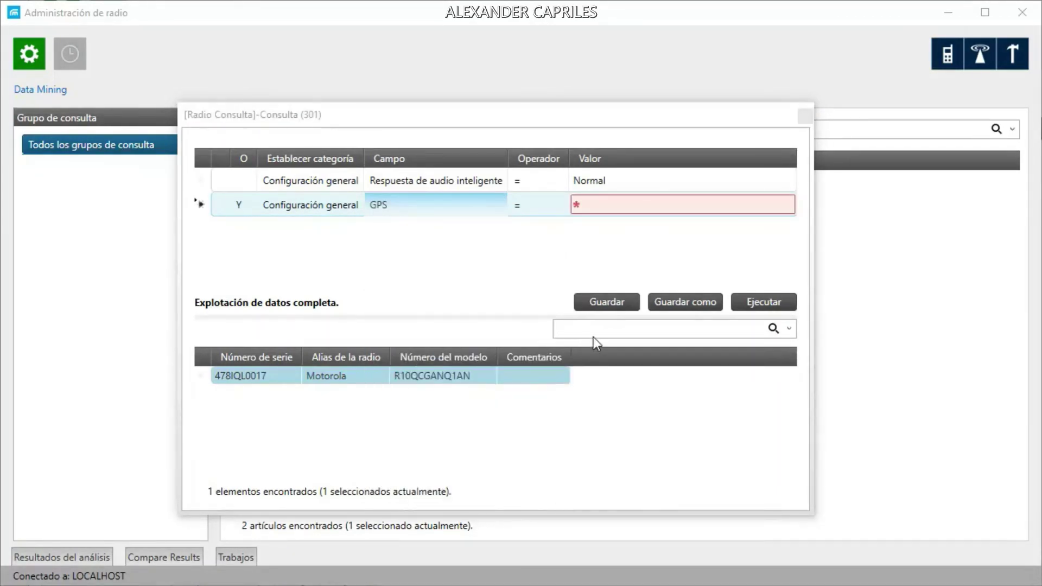
click(763, 204)
click(787, 204)
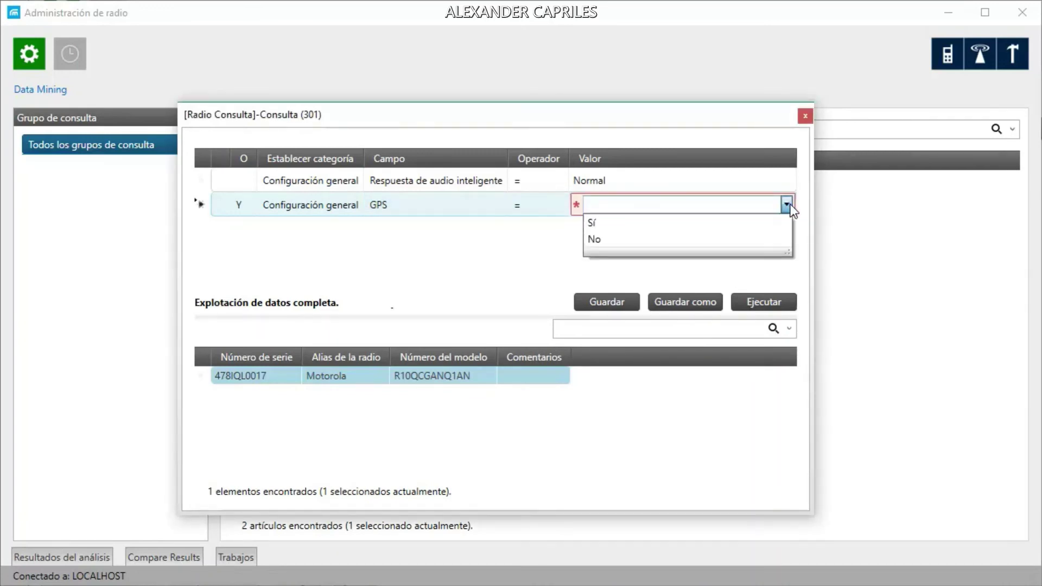
click(662, 223)
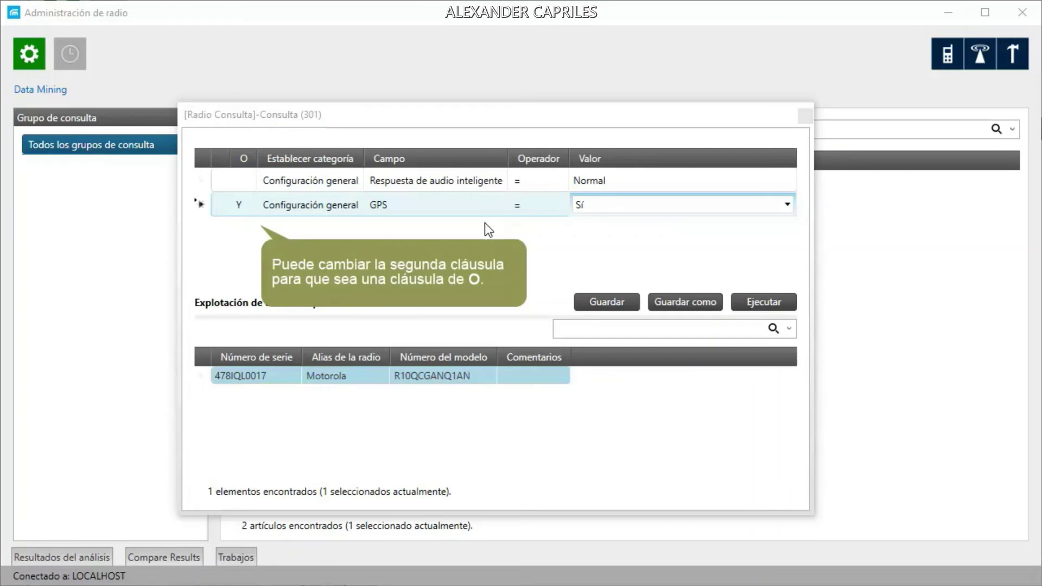
Choose Y as the second clause's connector and save the query under the name Consulta (301)
click(241, 205)
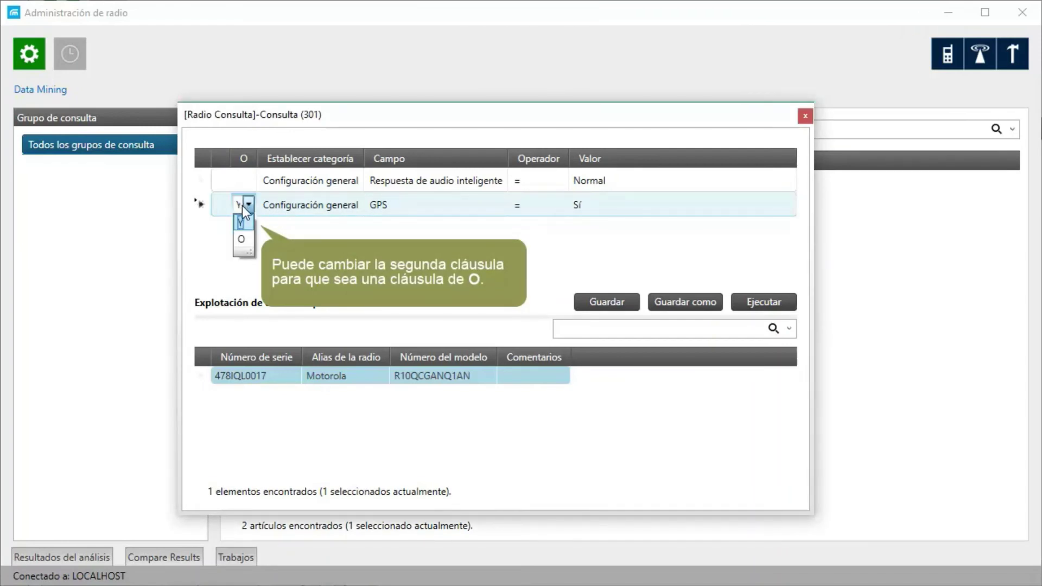
click(247, 231)
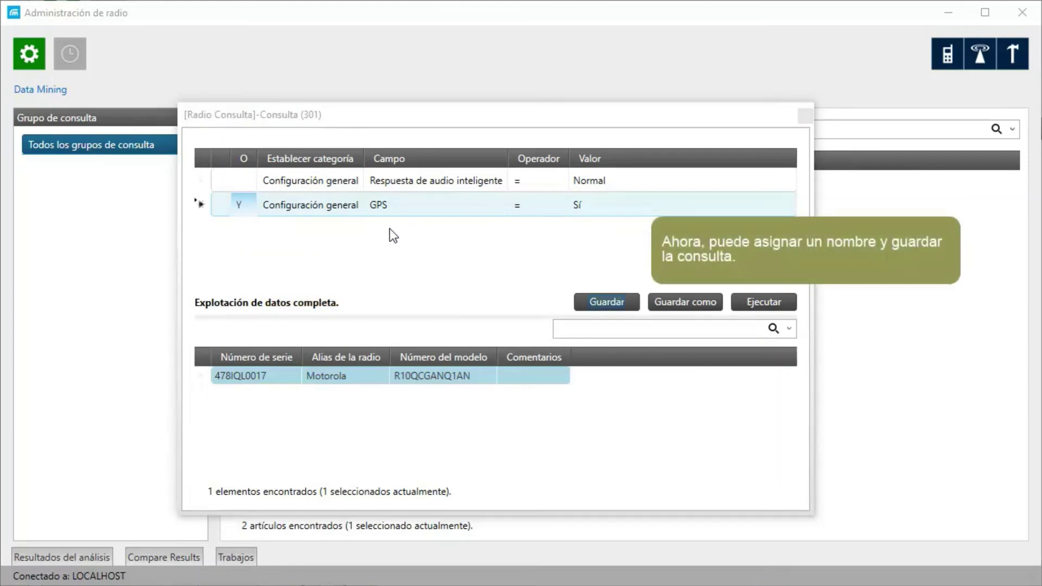
click(598, 303)
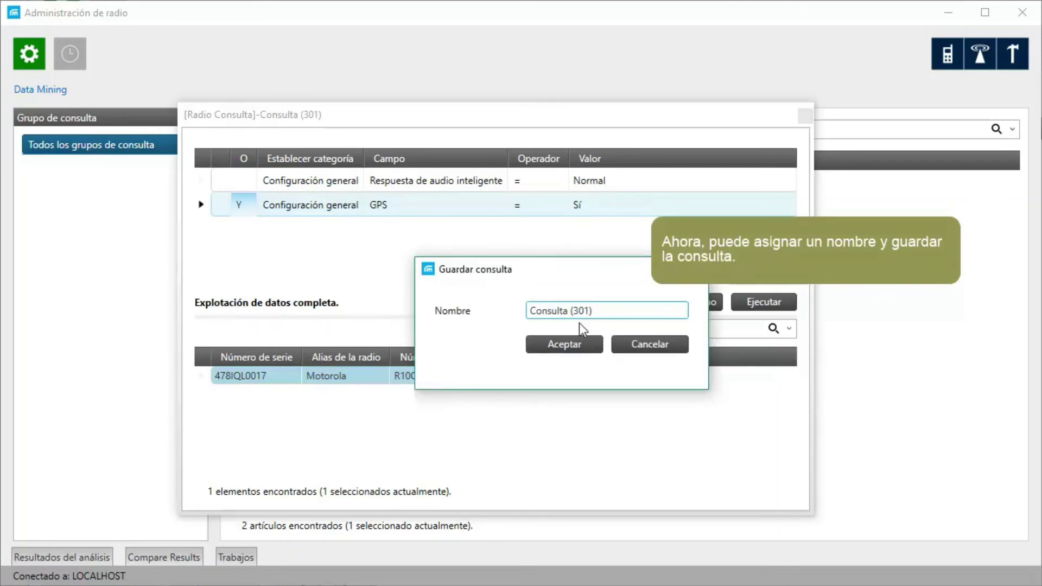
click(579, 344)
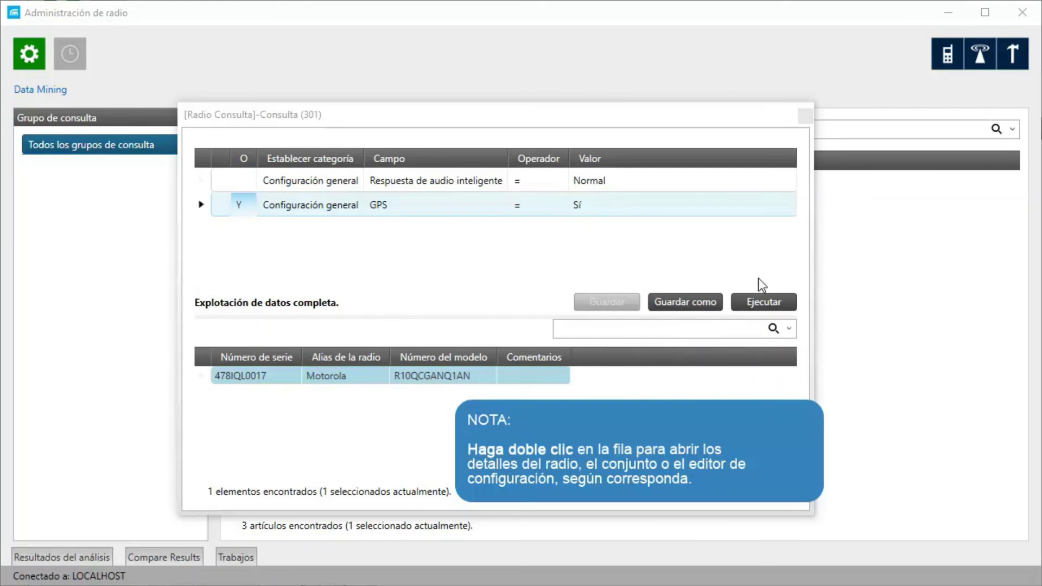
Close the radio query window and show the available actions for the saved query Consulta (301) in the query list
click(809, 115)
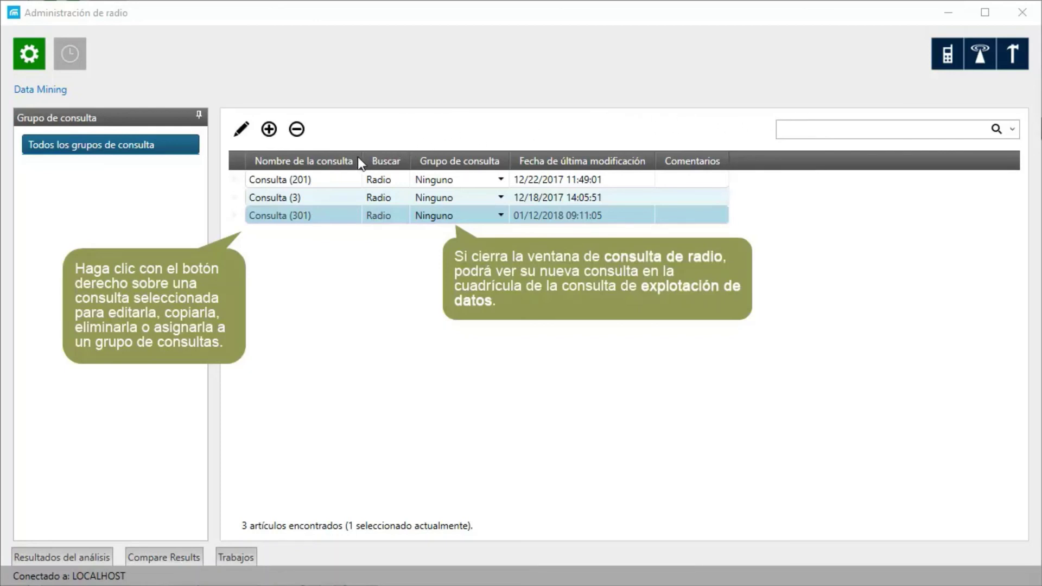
right_click(288, 215)
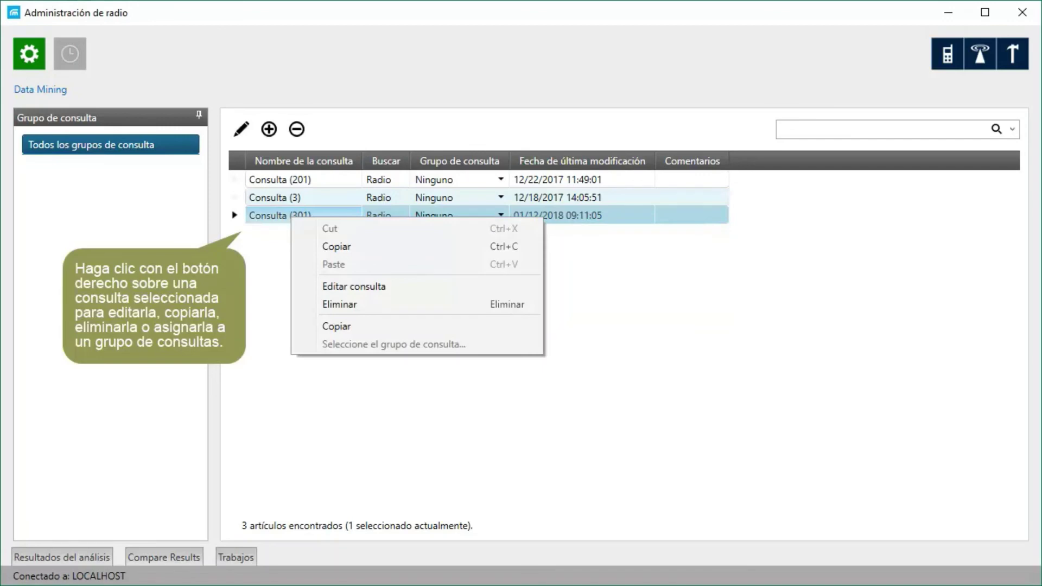